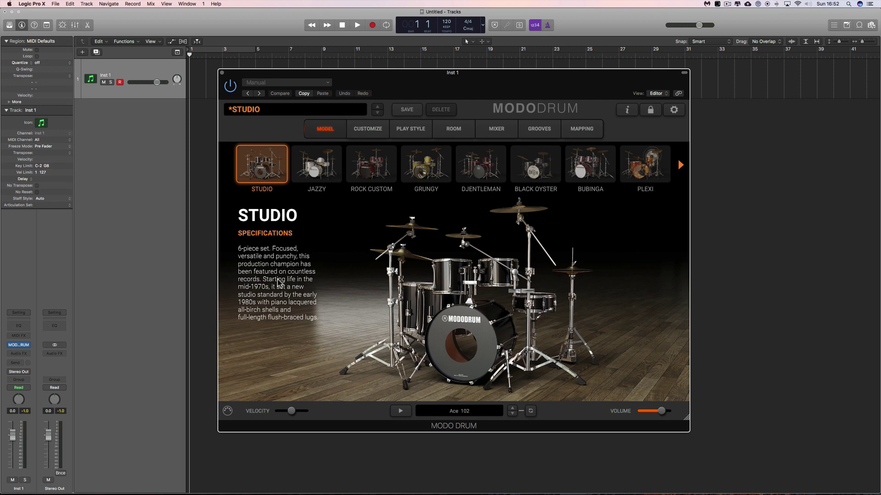
- Show the output formats offered for the MODO DRUM instrument, including Multi-Output (16xStereo)
{"action": "mouse_move", "coordinate": [30, 347]}
{"action": "left_click", "coordinate": [28, 346]}
{"action": "mouse_move", "coordinate": [39, 317]}
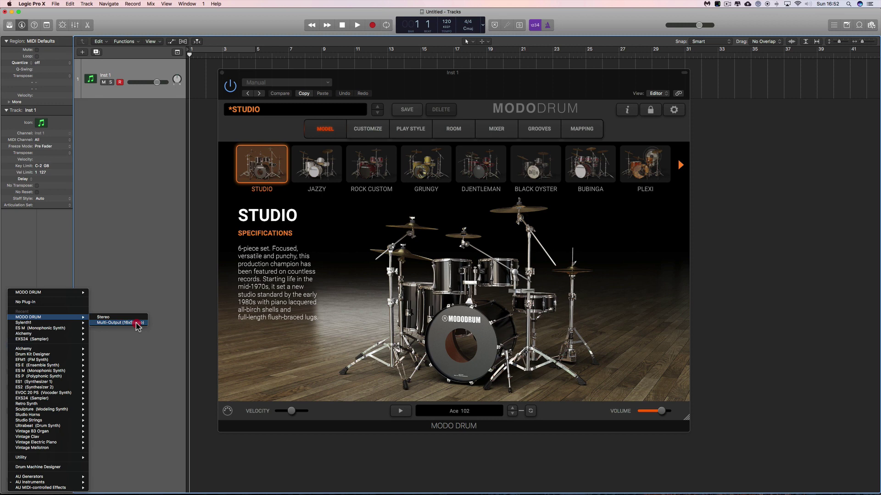
{"action": "left_click", "coordinate": [136, 323]}
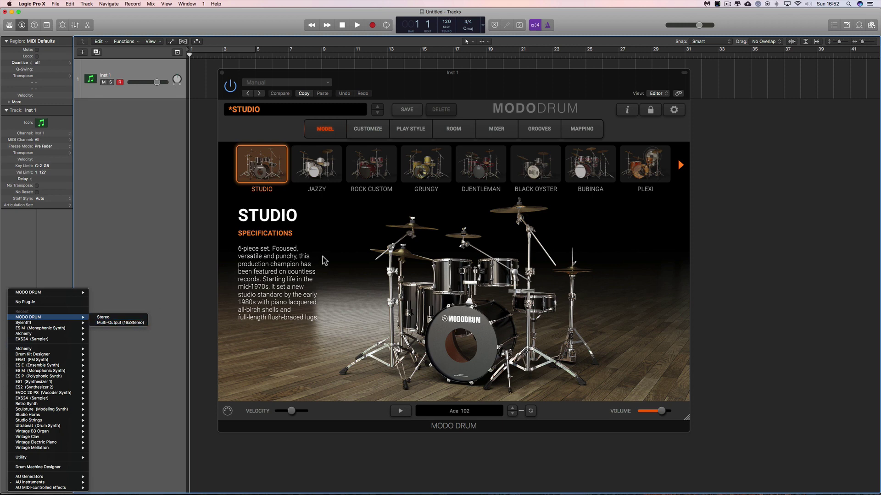
- Show the drum kit's mixer and look through its list of mixer presets
{"action": "left_click", "coordinate": [494, 129]}
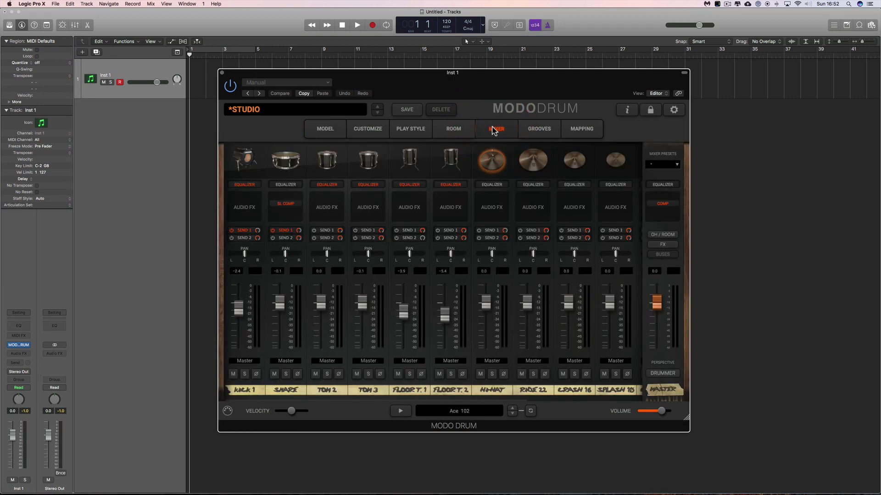
{"action": "left_click", "coordinate": [673, 164]}
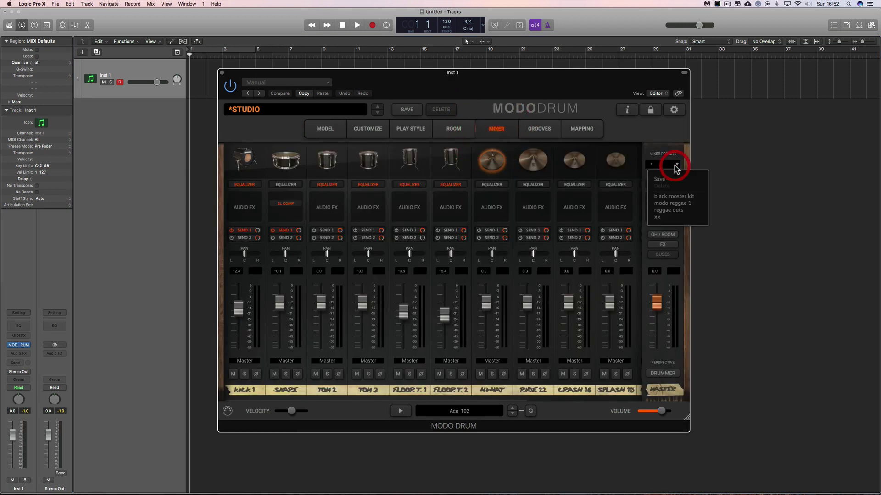
{"action": "left_click", "coordinate": [663, 217]}
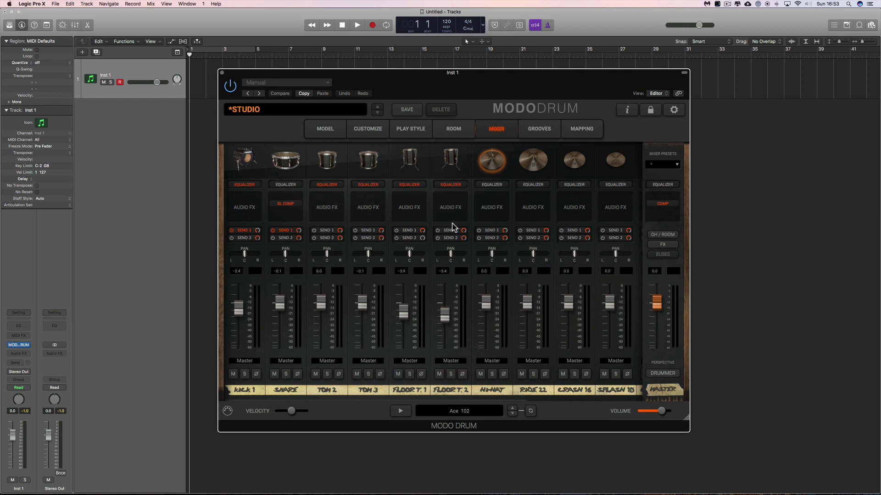
{"action": "left_click", "coordinate": [677, 164]}
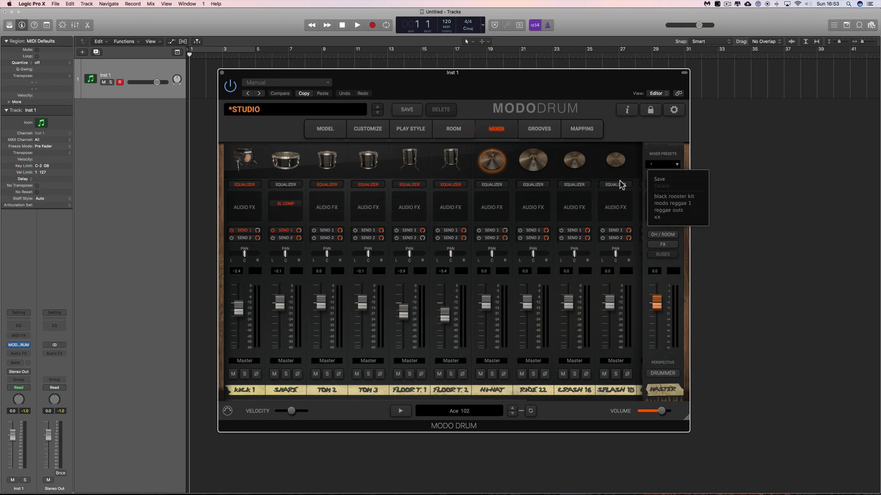
{"action": "left_click", "coordinate": [669, 133]}
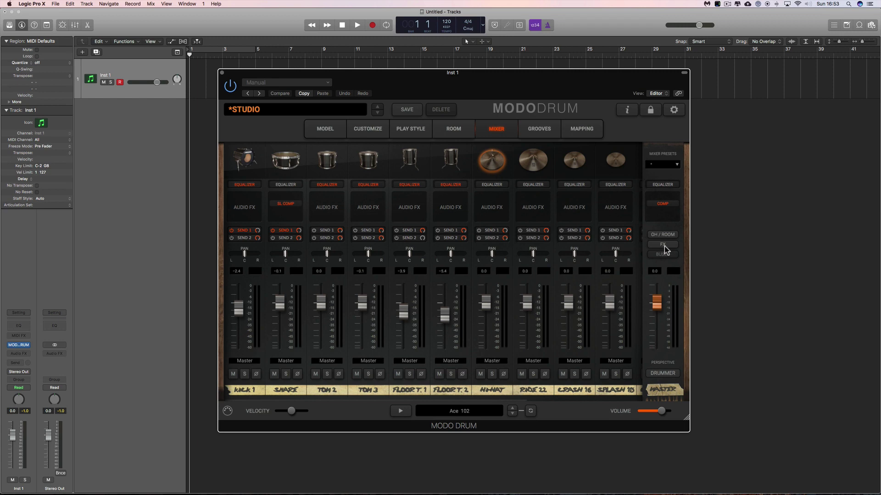
{"action": "left_click", "coordinate": [675, 165]}
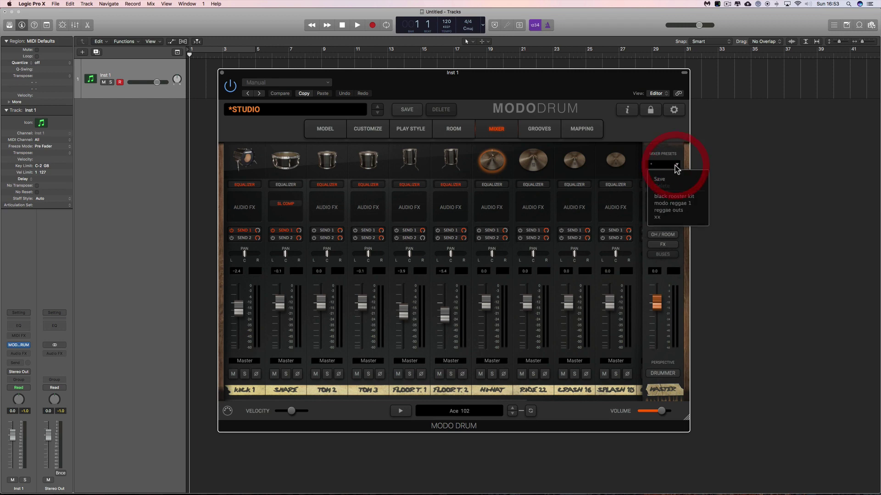
{"action": "left_click", "coordinate": [664, 137]}
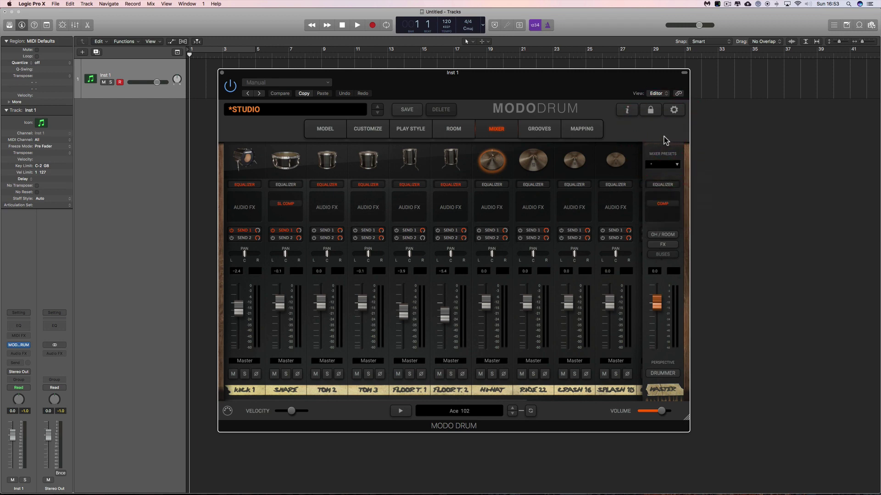
- Open the MIDI mapping page and examine the note assignments of Kick 1 and the snare
{"action": "left_click", "coordinate": [582, 130]}
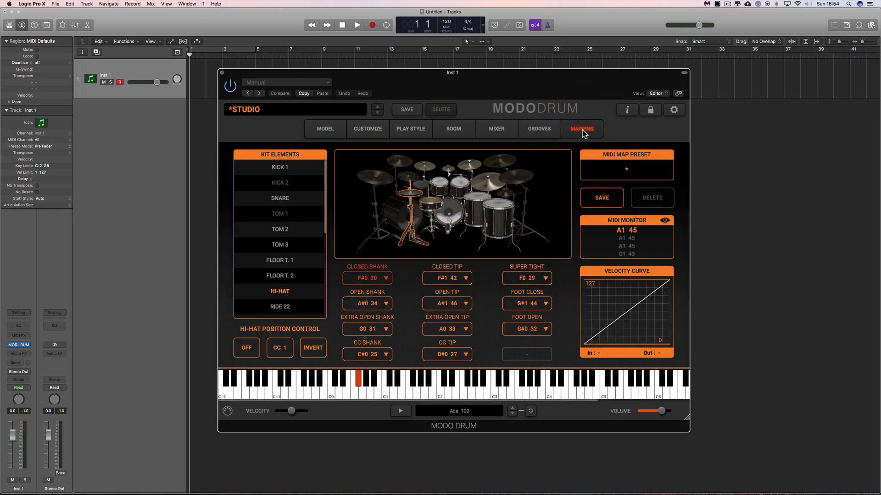
{"action": "left_click", "coordinate": [283, 200]}
{"action": "left_click", "coordinate": [282, 169]}
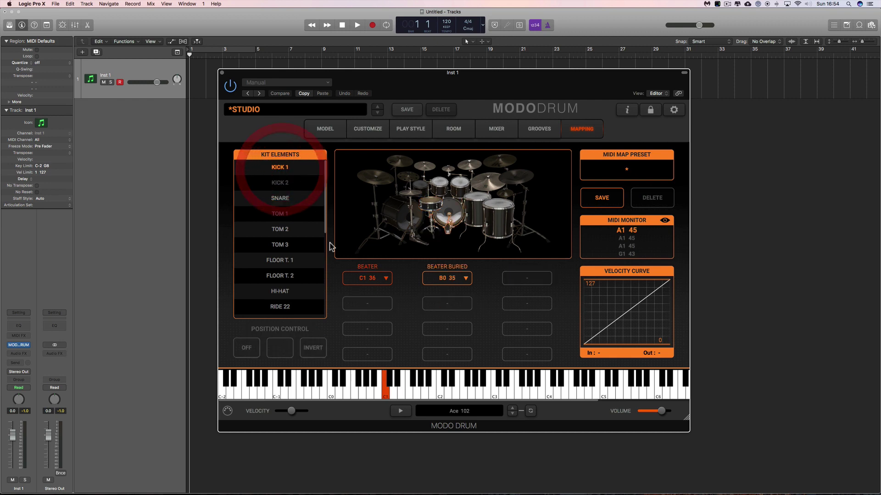
{"action": "left_click", "coordinate": [287, 203]}
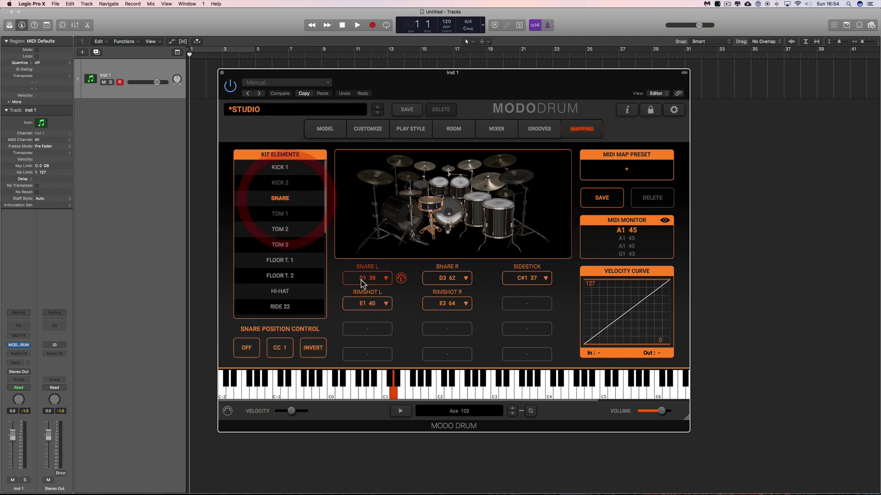
- Examine the notes that can be assigned to the Snare L articulation and its MIDI learn option
{"action": "left_click", "coordinate": [385, 280]}
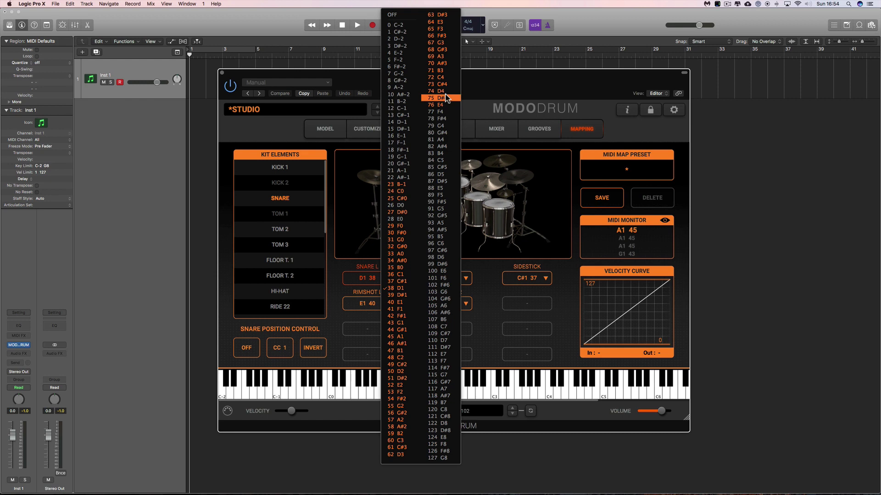
{"action": "left_click", "coordinate": [337, 277]}
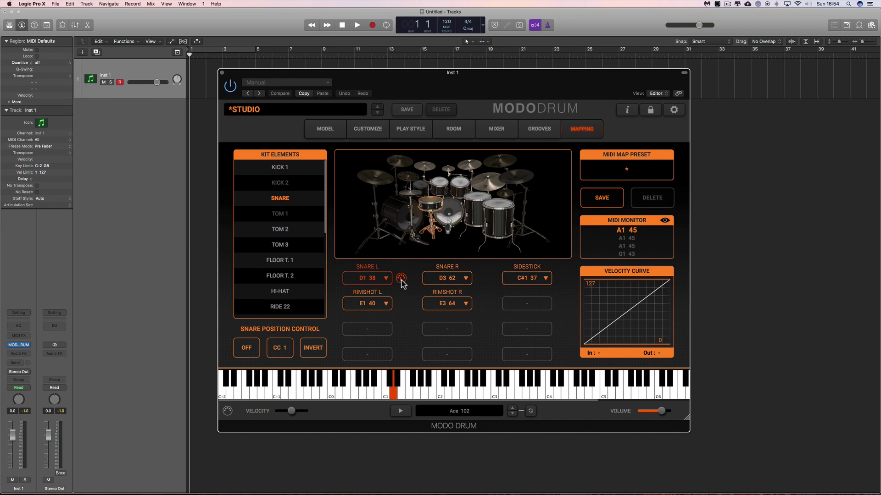
{"action": "left_click", "coordinate": [401, 277]}
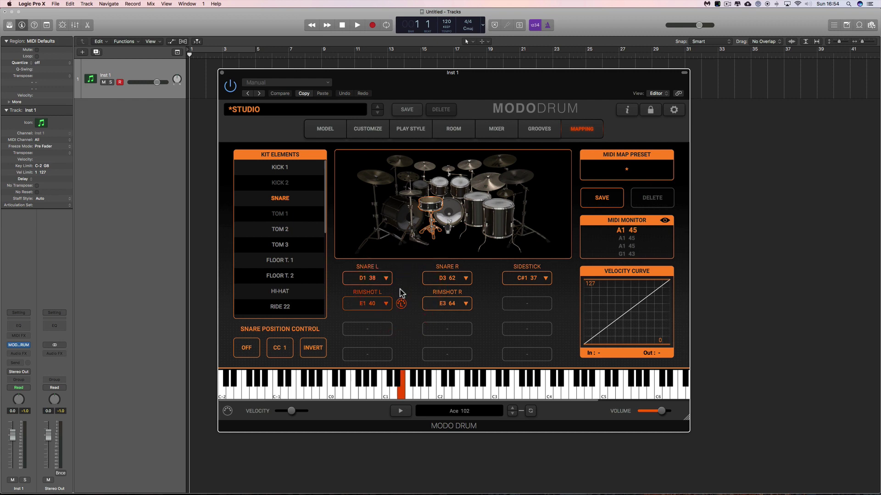
{"action": "left_click", "coordinate": [389, 281]}
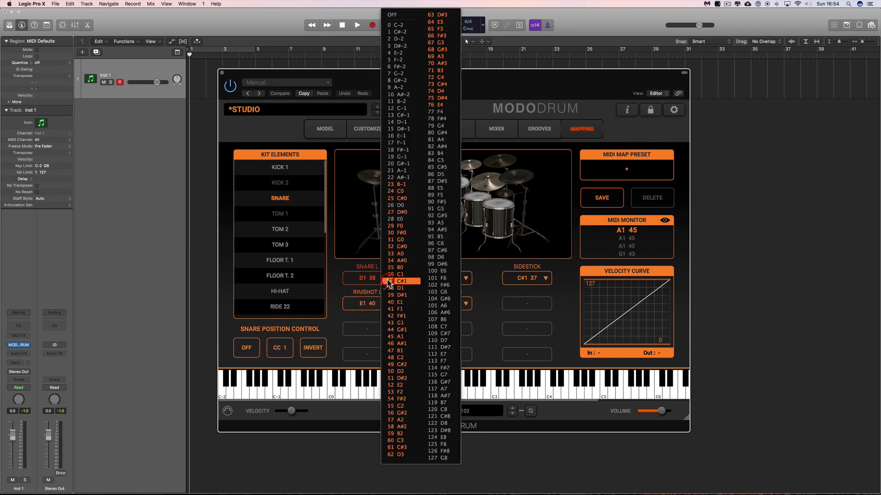
{"action": "left_click", "coordinate": [338, 280]}
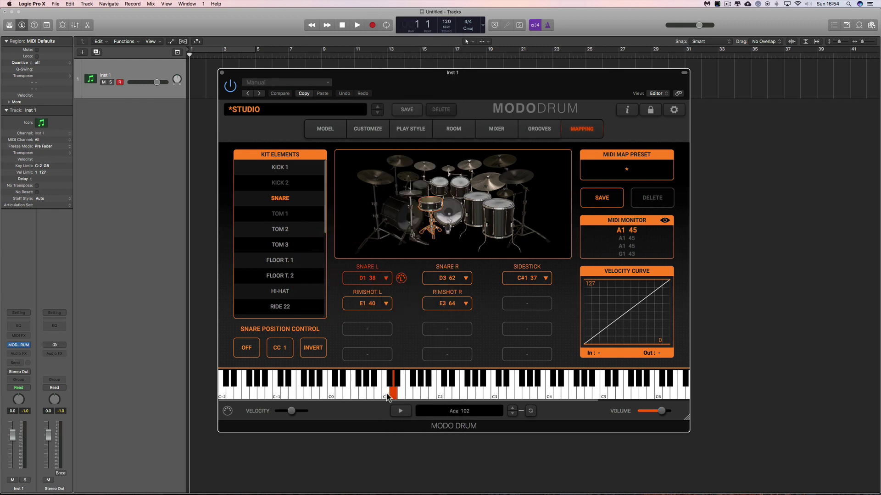
- Audition the C1, D1 and E1 notes on the on-screen keyboard and view the hi-hat note assignments
{"action": "left_click", "coordinate": [386, 393]}
{"action": "left_click", "coordinate": [393, 394]}
{"action": "left_click", "coordinate": [401, 393]}
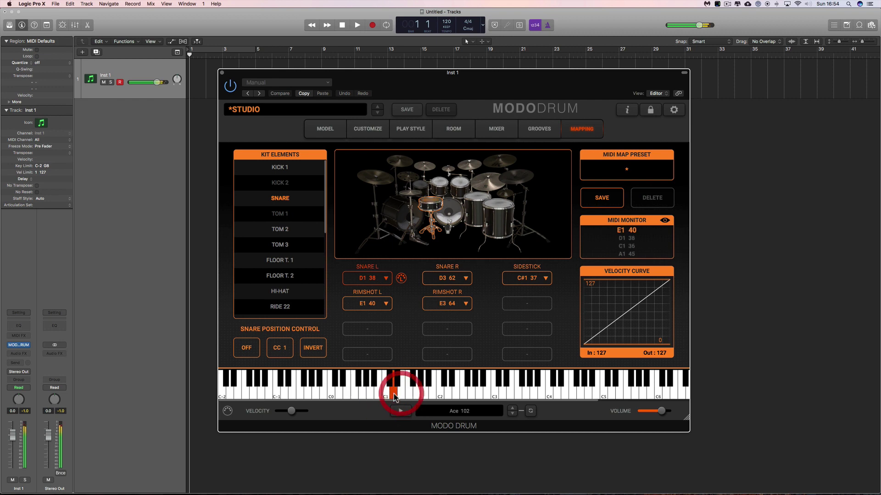
{"action": "left_click", "coordinate": [394, 394]}
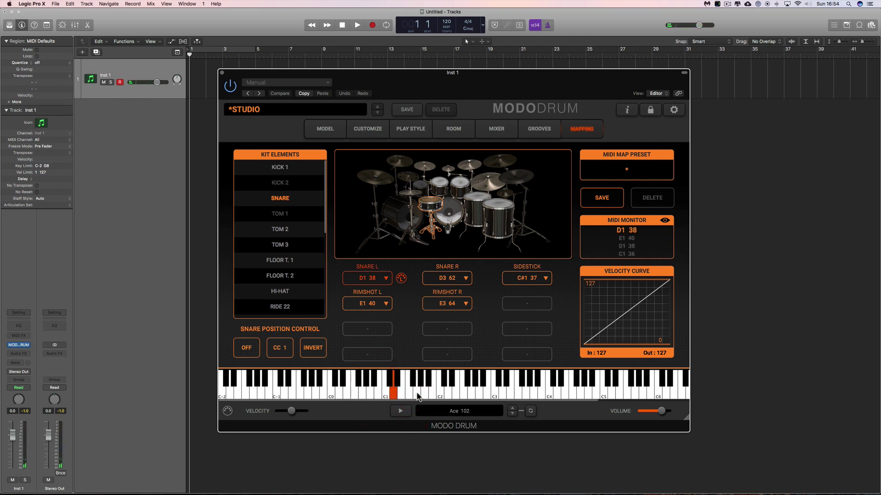
{"action": "scroll", "coordinate": [417, 396], "scroll_direction": "right", "scroll_amount": 2}
{"action": "left_click", "coordinate": [288, 292]}
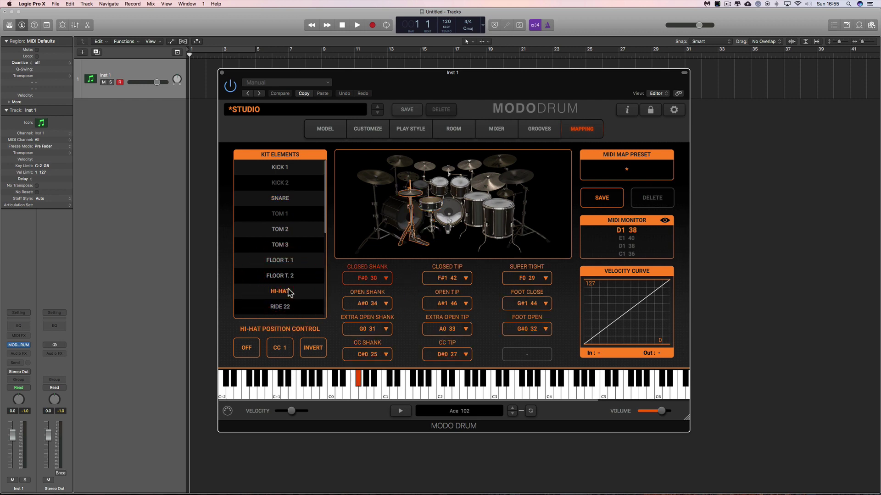
- Try limiting the snare's velocity curve to a minimum of 32 and a maximum of 94, and reset it
{"action": "left_click", "coordinate": [285, 199]}
{"action": "mouse_move", "coordinate": [630, 309]}
{"action": "left_mouse_down"}
{"action": "mouse_move", "coordinate": [655, 319]}
{"action": "mouse_move", "coordinate": [631, 314]}
{"action": "mouse_move", "coordinate": [623, 296]}
{"action": "mouse_move", "coordinate": [608, 299]}
{"action": "mouse_move", "coordinate": [654, 290]}
{"action": "mouse_move", "coordinate": [614, 297]}
{"action": "mouse_move", "coordinate": [625, 315]}
{"action": "mouse_move", "coordinate": [653, 312]}
{"action": "mouse_move", "coordinate": [630, 315]}
{"action": "left_mouse_up"}
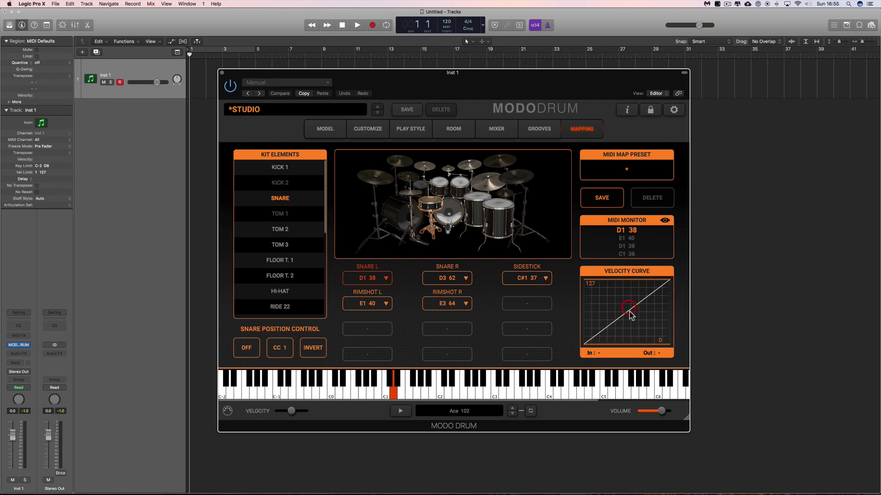
{"action": "left_click_drag", "start_coordinate": [619, 345], "coordinate": [623, 328]}
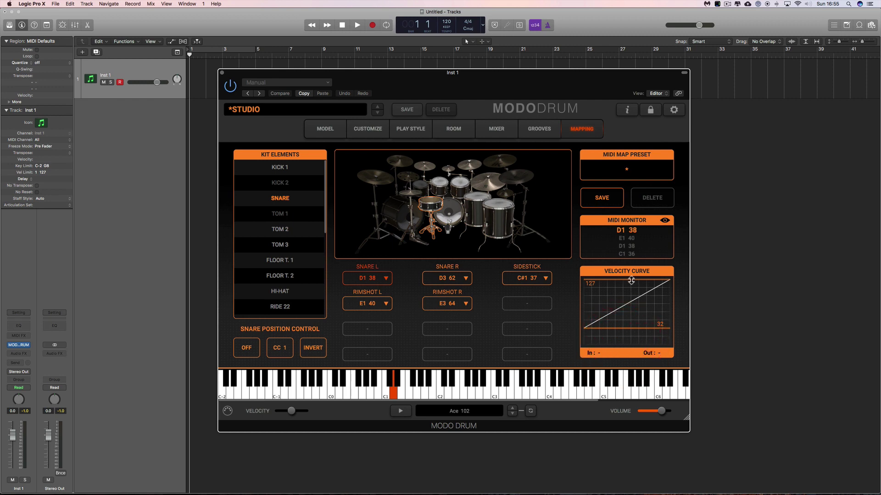
{"action": "left_click_drag", "start_coordinate": [631, 280], "coordinate": [631, 297]}
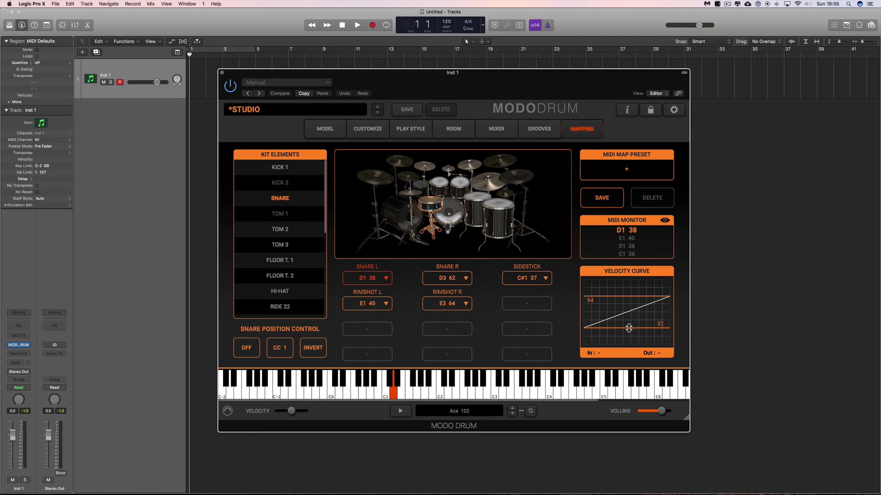
{"action": "mouse_move", "coordinate": [628, 328]}
{"action": "left_mouse_down"}
{"action": "mouse_move", "coordinate": [628, 345]}
{"action": "mouse_move", "coordinate": [635, 325]}
{"action": "left_mouse_up"}
{"action": "double_click", "coordinate": [624, 320]}
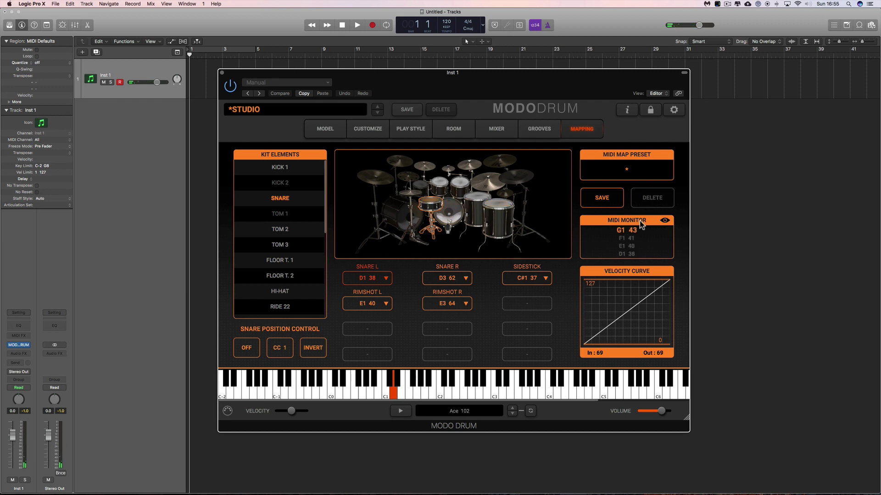
- Look through the available MIDI map presets for electronic drum kits without loading one
{"action": "left_click", "coordinate": [627, 169]}
{"action": "left_click", "coordinate": [627, 171]}
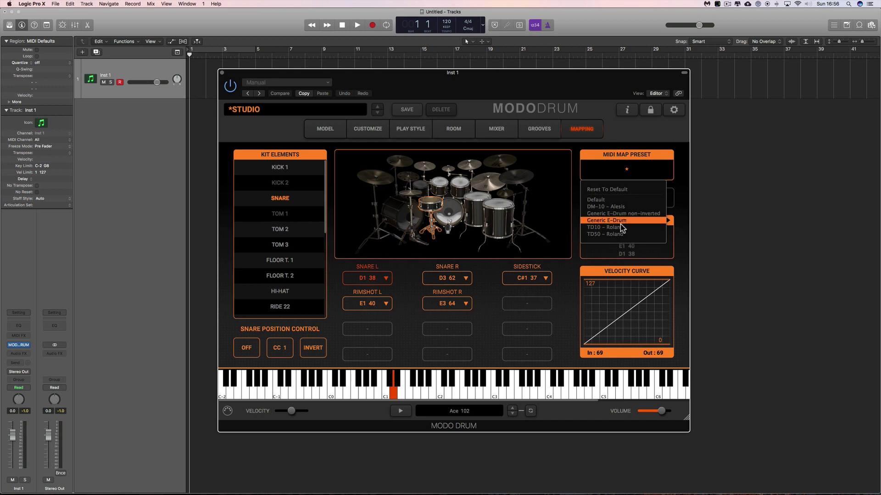
{"action": "left_click", "coordinate": [626, 171]}
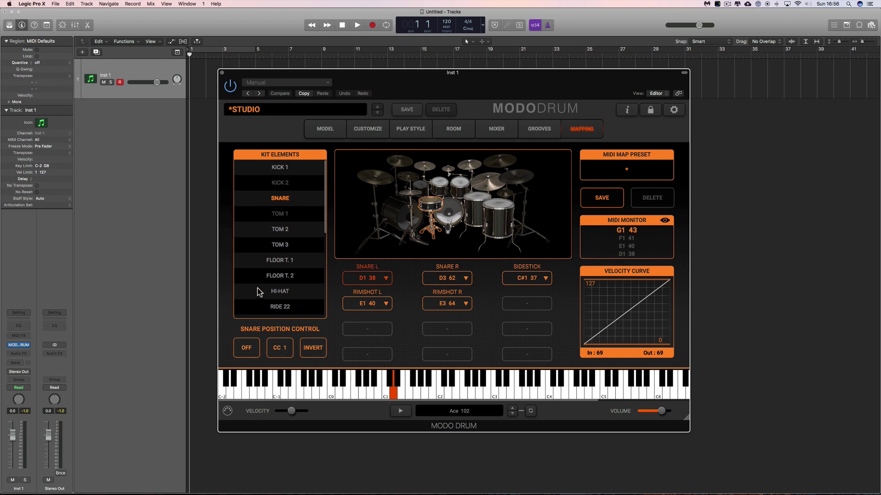
- Try the hi-hat position control by enabling it, toggling inversion and opening its CC number, and switch it off again
{"action": "left_click", "coordinate": [281, 292]}
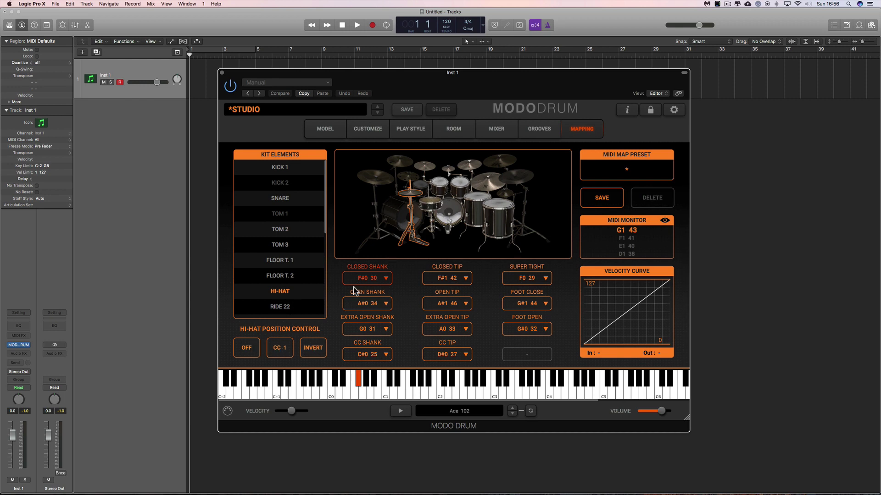
{"action": "left_click", "coordinate": [247, 349]}
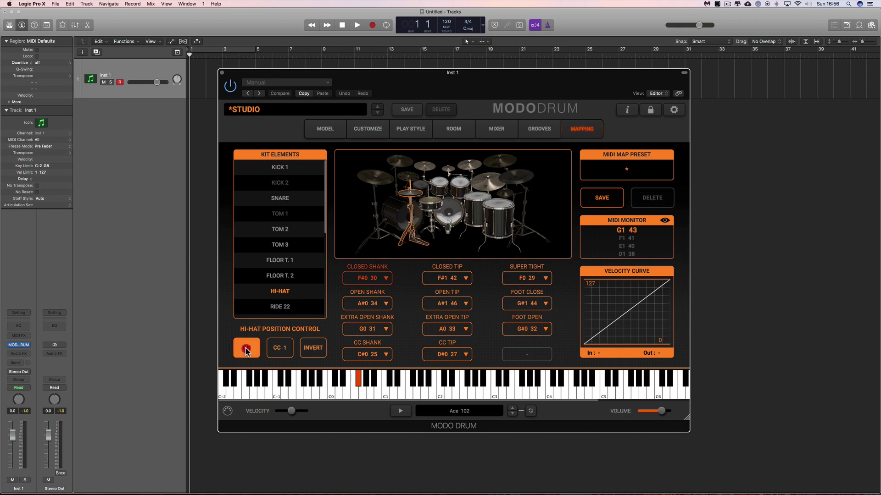
{"action": "left_click", "coordinate": [311, 350]}
{"action": "left_click", "coordinate": [313, 350]}
{"action": "left_click", "coordinate": [281, 349]}
{"action": "left_click", "coordinate": [280, 350]}
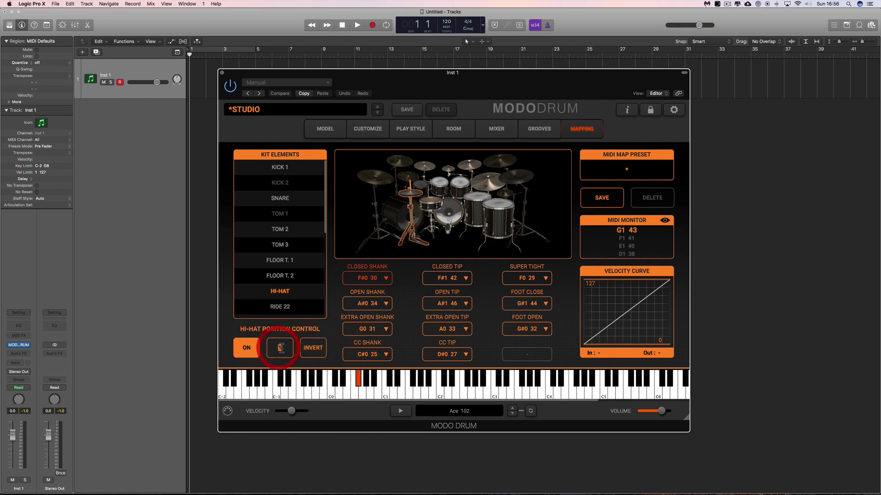
{"action": "left_click", "coordinate": [246, 349]}
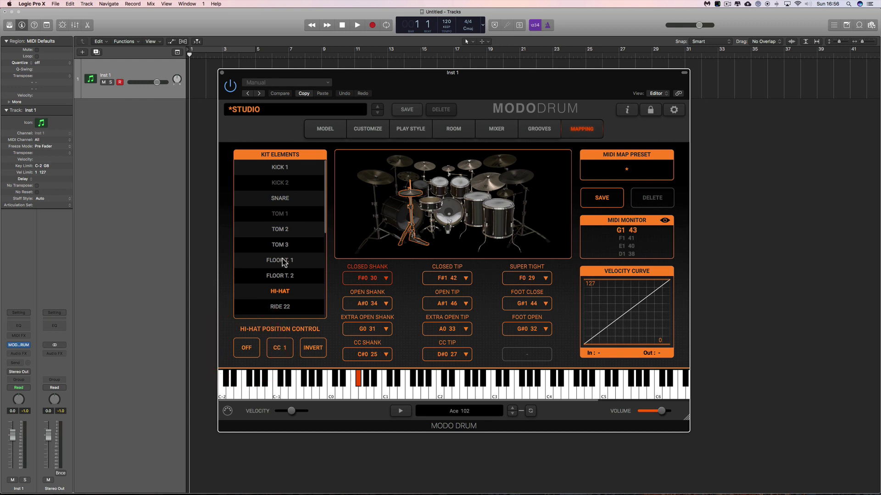
- Compare the note mappings and position controls of the snare and Tom 2, and show the snare's play style settings
{"action": "left_click", "coordinate": [280, 199]}
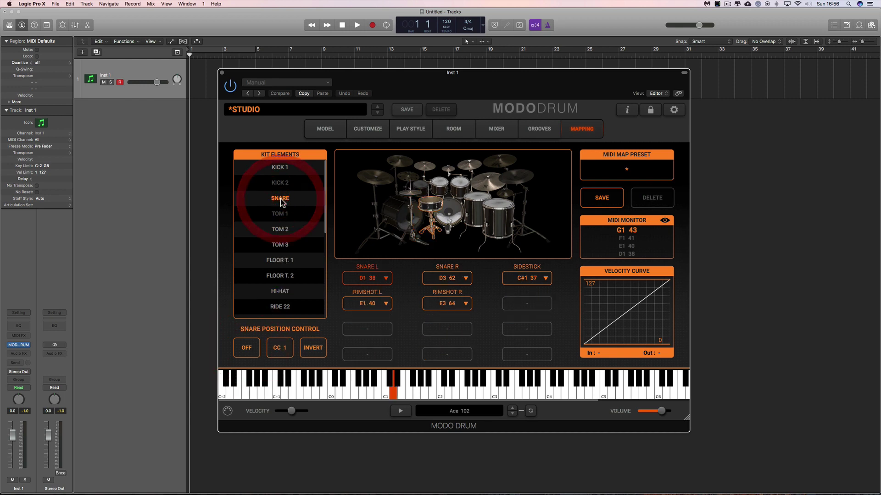
{"action": "left_click", "coordinate": [280, 229]}
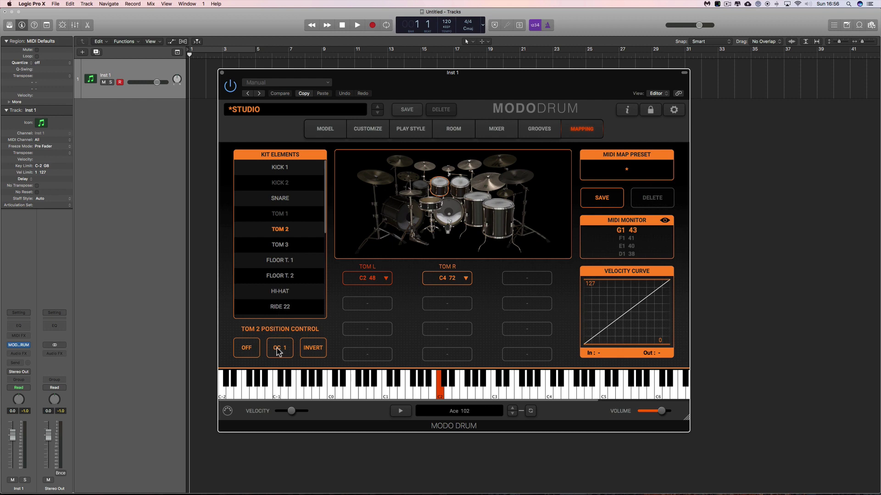
{"action": "left_click", "coordinate": [282, 200]}
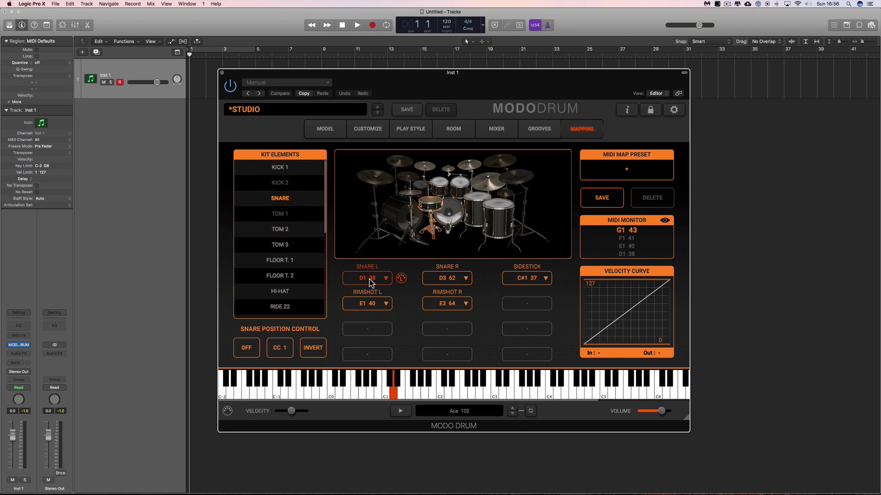
{"action": "left_click", "coordinate": [285, 230]}
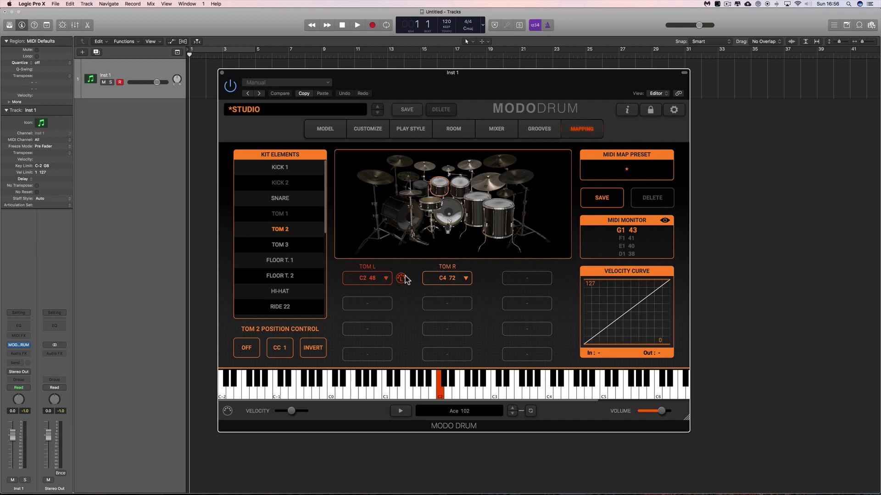
{"action": "left_click", "coordinate": [422, 137]}
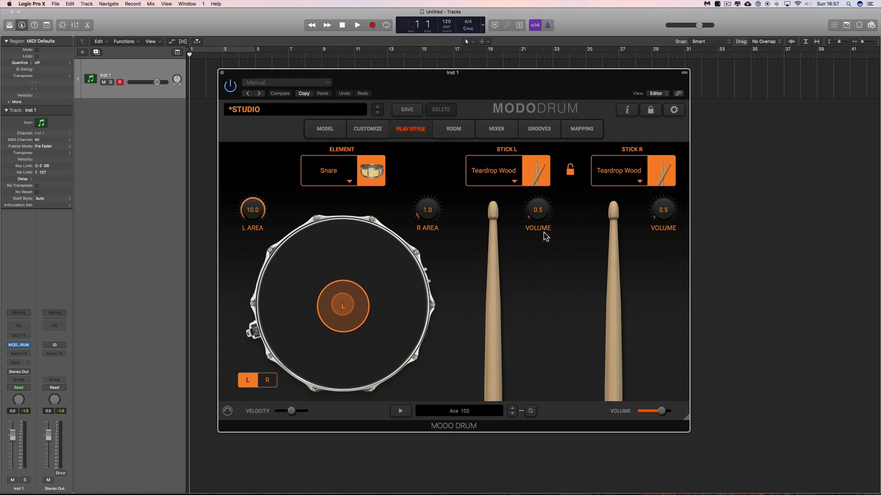
- Look through the available MIDI notes for Tom 2's left hit without changing it, and return to the snare's play style settings
{"action": "left_click", "coordinate": [581, 133]}
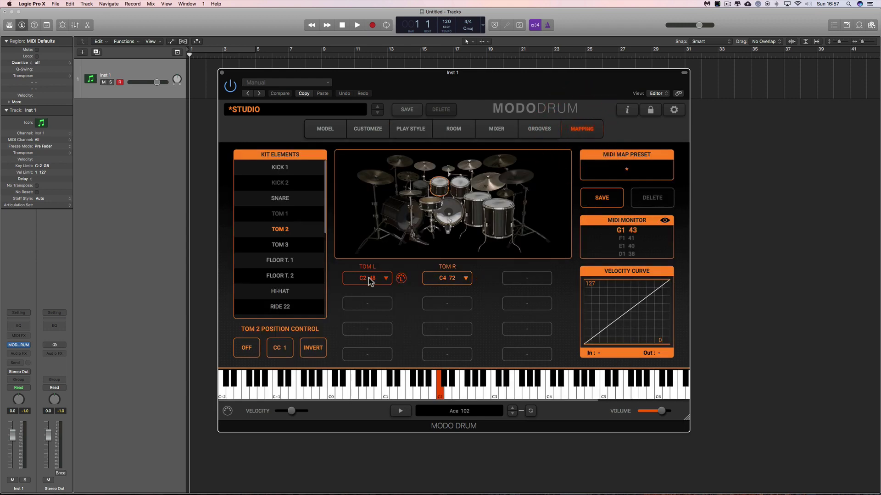
{"action": "left_click", "coordinate": [386, 279]}
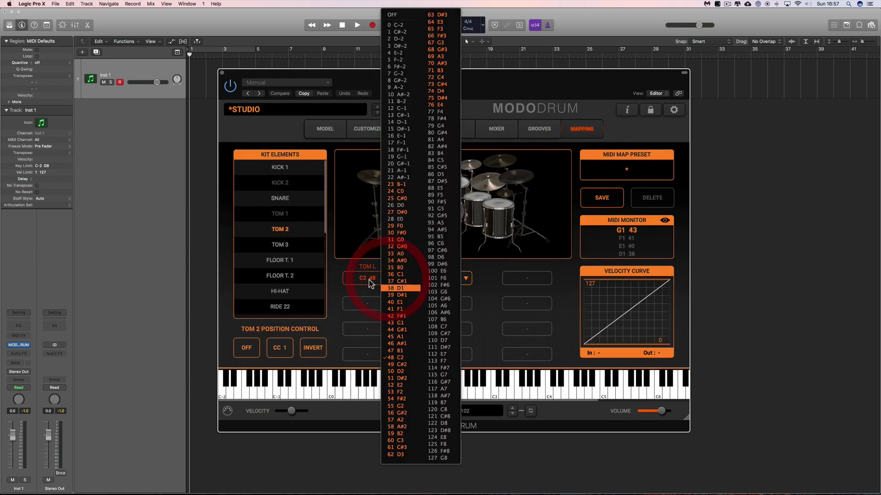
{"action": "left_click", "coordinate": [337, 266]}
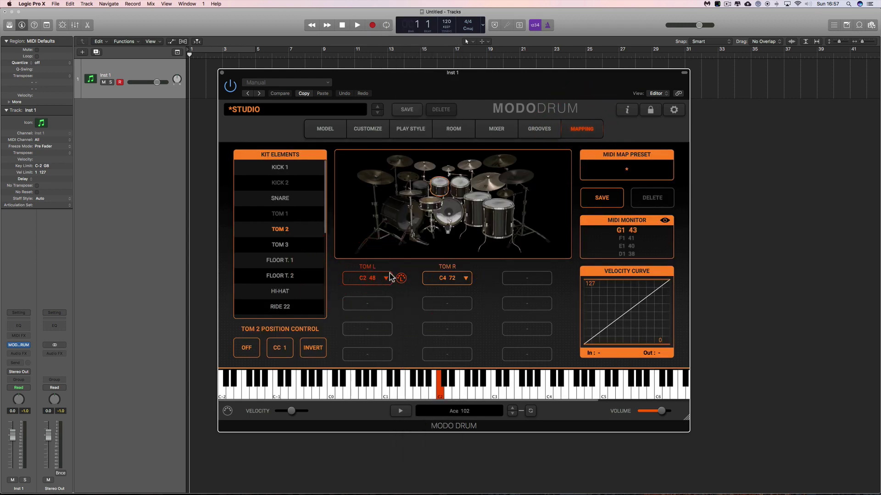
{"action": "left_click", "coordinate": [411, 129]}
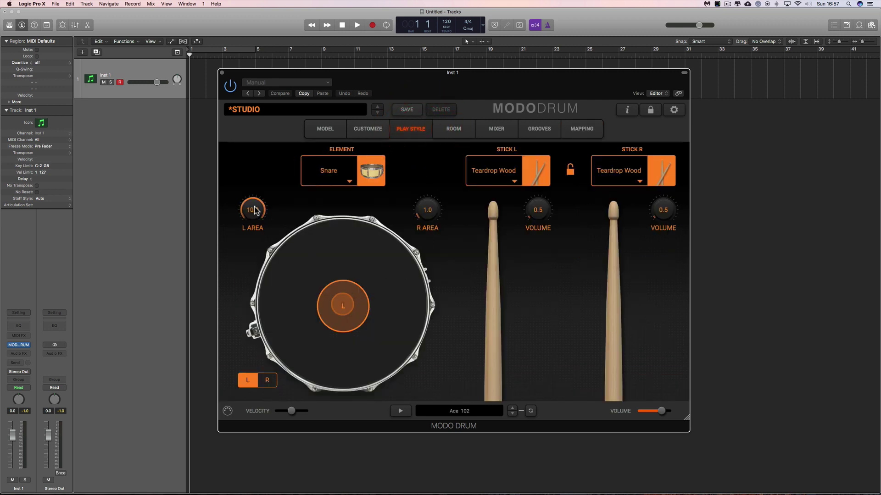
- Set the snare's R Area to 10.0 and place the L zone above the head's centre, partly overlapping the R zone near the centre
{"action": "left_click_drag", "start_coordinate": [255, 210], "coordinate": [251, 193]}
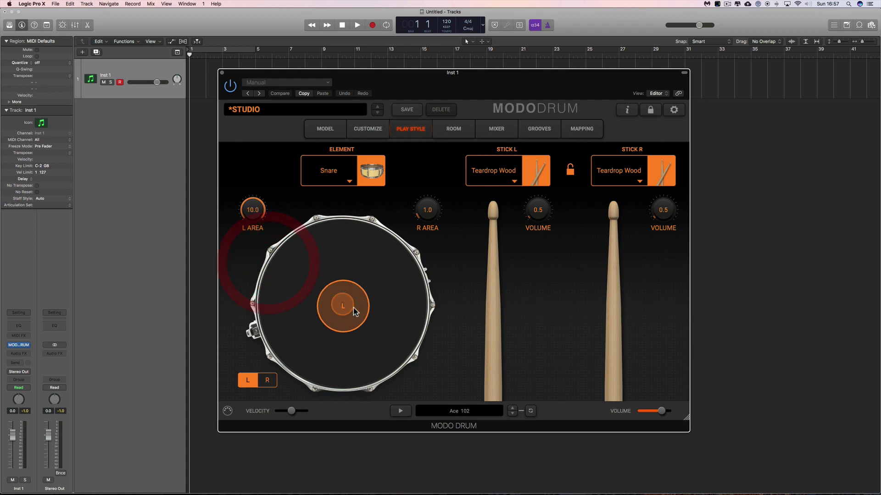
{"action": "left_click", "coordinate": [361, 295]}
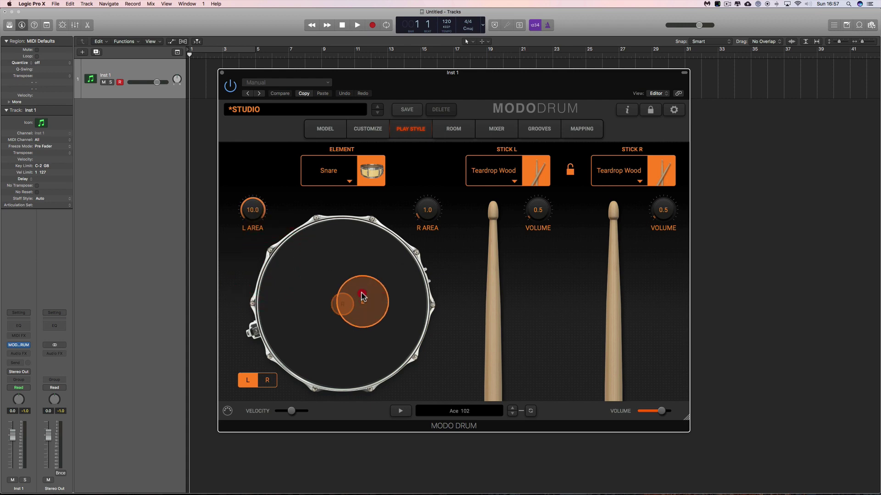
{"action": "left_click_drag", "start_coordinate": [362, 295], "coordinate": [361, 260]}
{"action": "left_click_drag", "start_coordinate": [427, 212], "coordinate": [428, 155]}
{"action": "left_click_drag", "start_coordinate": [350, 301], "coordinate": [340, 324]}
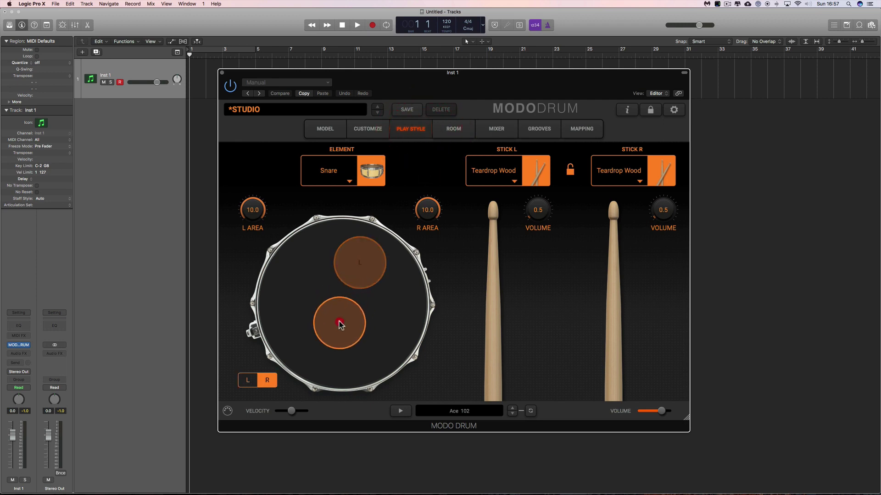
{"action": "left_click_drag", "start_coordinate": [360, 263], "coordinate": [358, 274]}
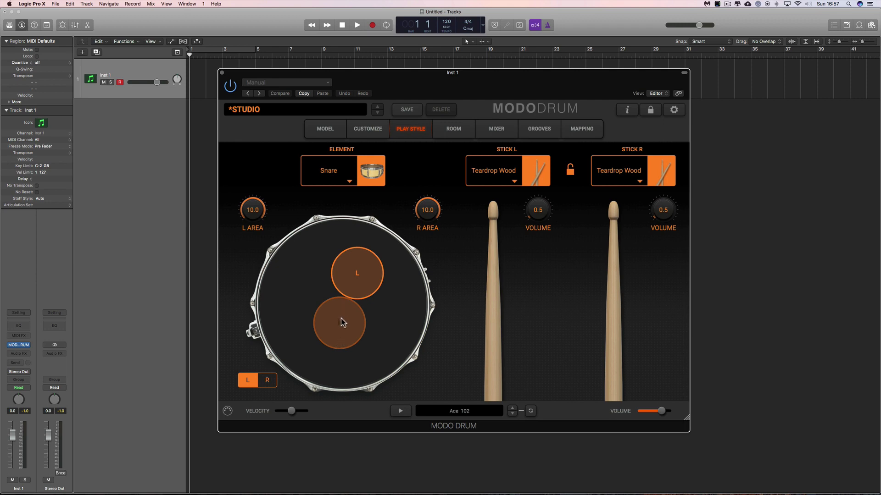
{"action": "mouse_move", "coordinate": [342, 324]}
{"action": "left_mouse_down"}
{"action": "mouse_move", "coordinate": [348, 321]}
{"action": "mouse_move", "coordinate": [340, 310]}
{"action": "left_mouse_up"}
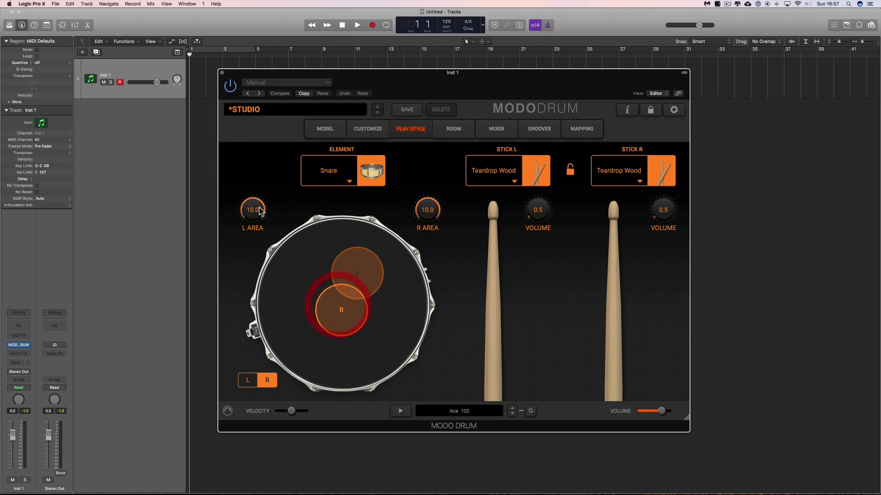
- Try shrinking the snare's L Area and R Area to 0.0 and moving the R zone to the drum's lower-right rim
{"action": "left_click_drag", "start_coordinate": [260, 212], "coordinate": [305, 310]}
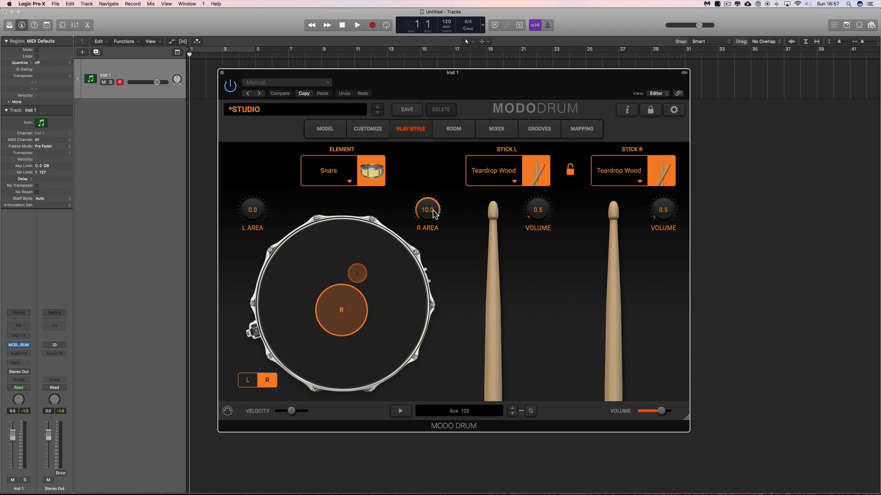
{"action": "left_click_drag", "start_coordinate": [428, 207], "coordinate": [424, 312]}
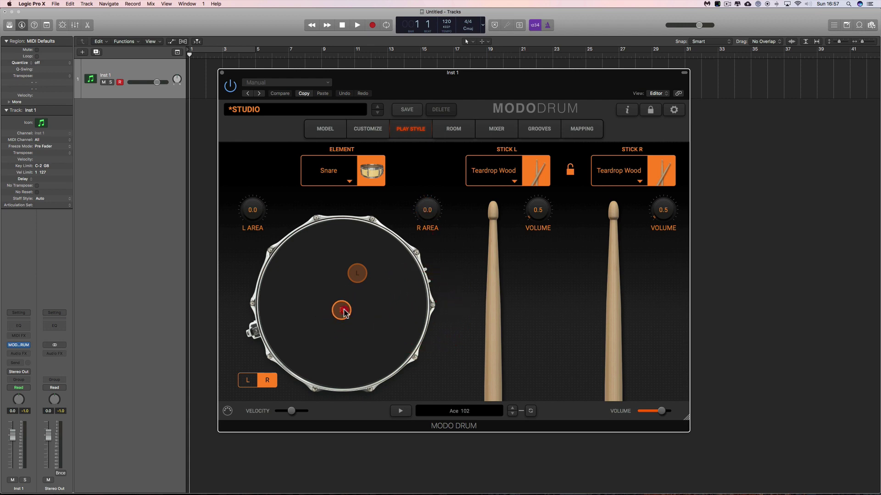
{"action": "left_click_drag", "start_coordinate": [343, 311], "coordinate": [342, 311]}
{"action": "left_click_drag", "start_coordinate": [344, 308], "coordinate": [397, 364]}
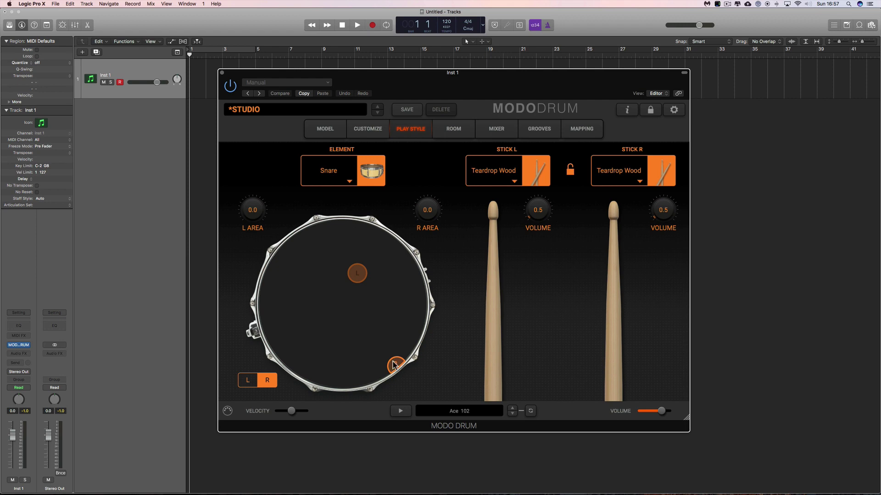
- Move the snare's R zone back near the head's centre, and set L Area to 0.5 and R Area to 10.0
{"action": "left_click_drag", "start_coordinate": [396, 366], "coordinate": [340, 308]}
{"action": "left_click_drag", "start_coordinate": [254, 216], "coordinate": [282, 211]}
{"action": "left_click_drag", "start_coordinate": [432, 213], "coordinate": [428, 120]}
{"action": "left_click", "coordinate": [346, 315]}
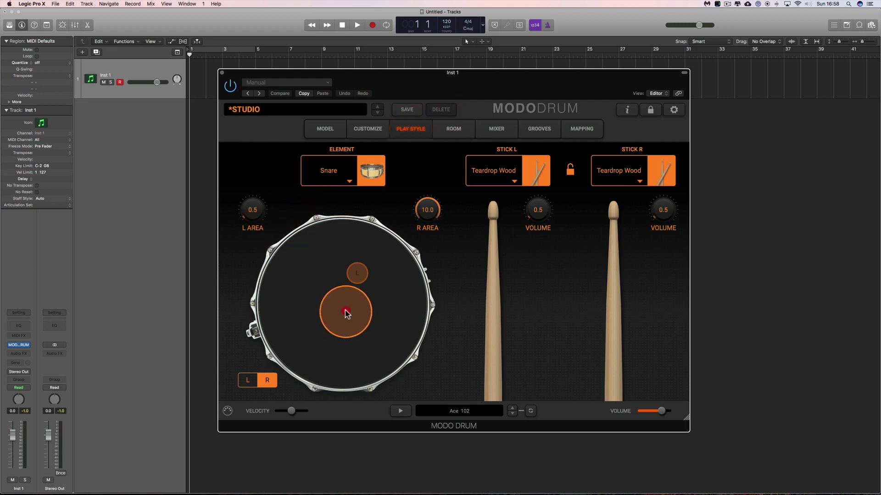
{"action": "mouse_move", "coordinate": [346, 312]}
{"action": "left_mouse_down"}
{"action": "mouse_move", "coordinate": [379, 353]}
{"action": "mouse_move", "coordinate": [418, 377]}
{"action": "mouse_move", "coordinate": [343, 312]}
{"action": "left_mouse_up"}
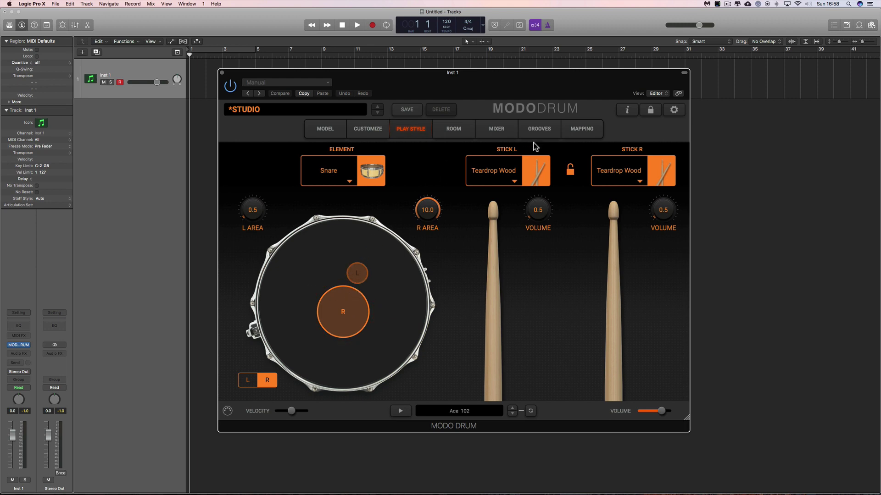
- Examine the note mappings of Tom 2 and the hi-hat articulations, and show the mixer channels
{"action": "left_click", "coordinate": [577, 133]}
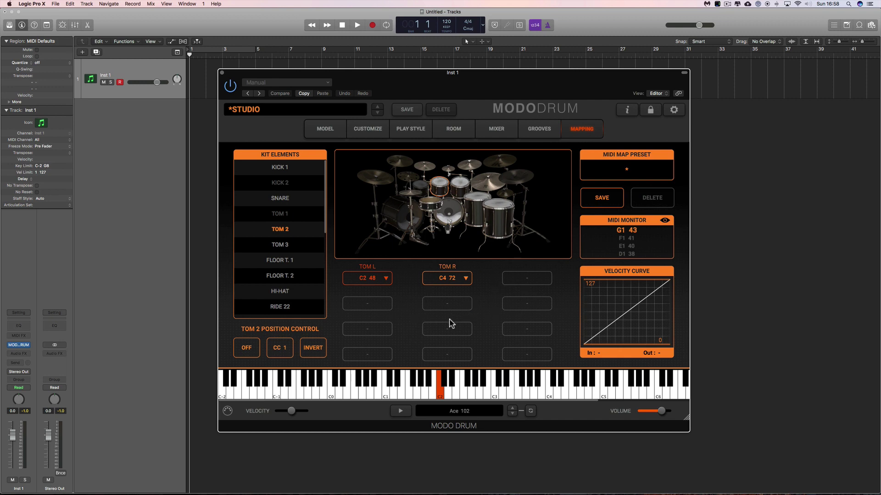
{"action": "mouse_move", "coordinate": [408, 265]}
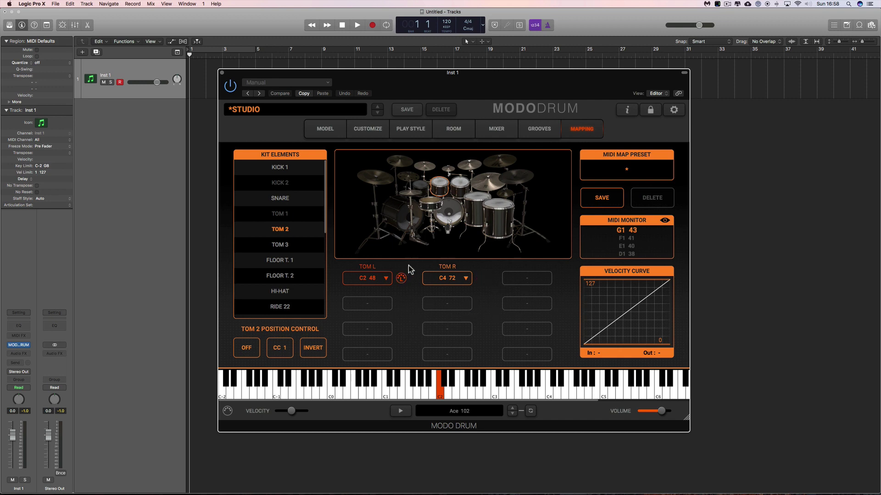
{"action": "left_click", "coordinate": [411, 196]}
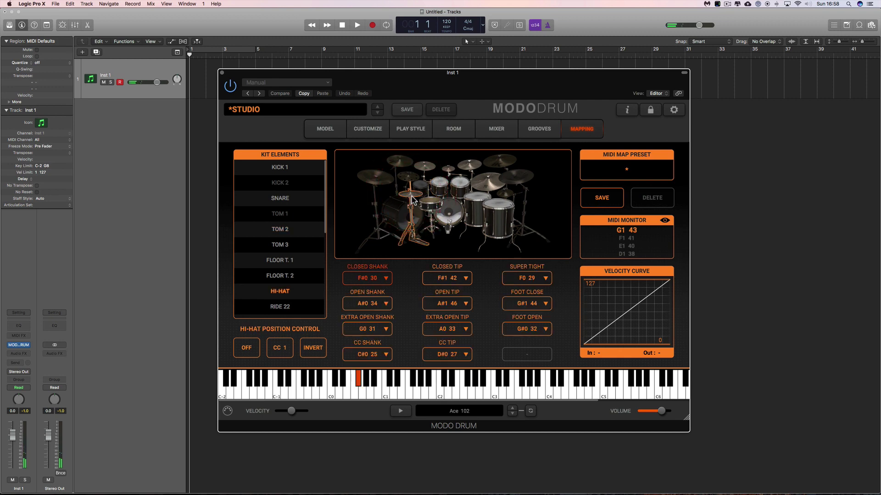
{"action": "mouse_move", "coordinate": [394, 350]}
{"action": "mouse_move", "coordinate": [373, 329]}
{"action": "left_click", "coordinate": [493, 131]}
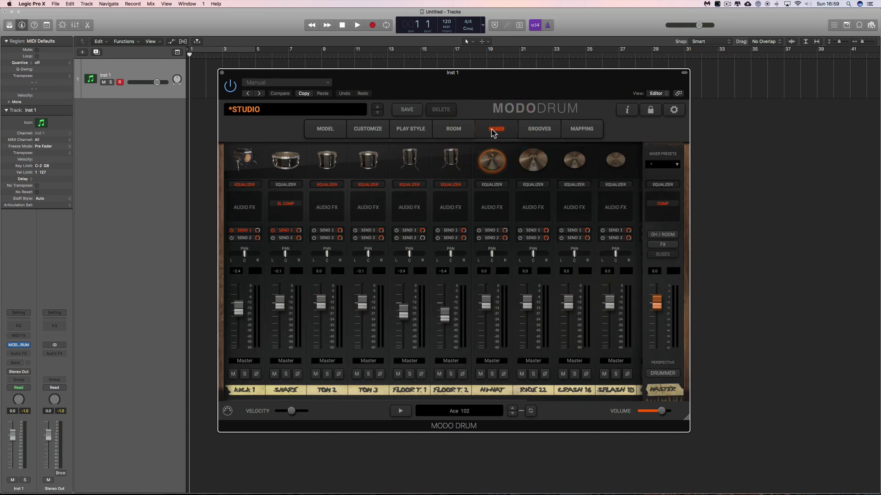